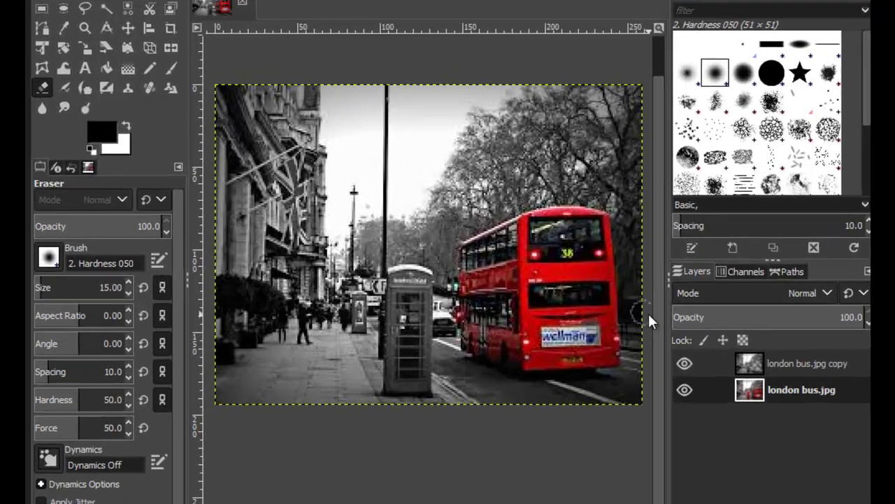
Hide and show the london bus.jpg copy layer to compare the images, and close all open images, discarding the changes.
{"action": "left_click", "coordinate": [685, 364]}
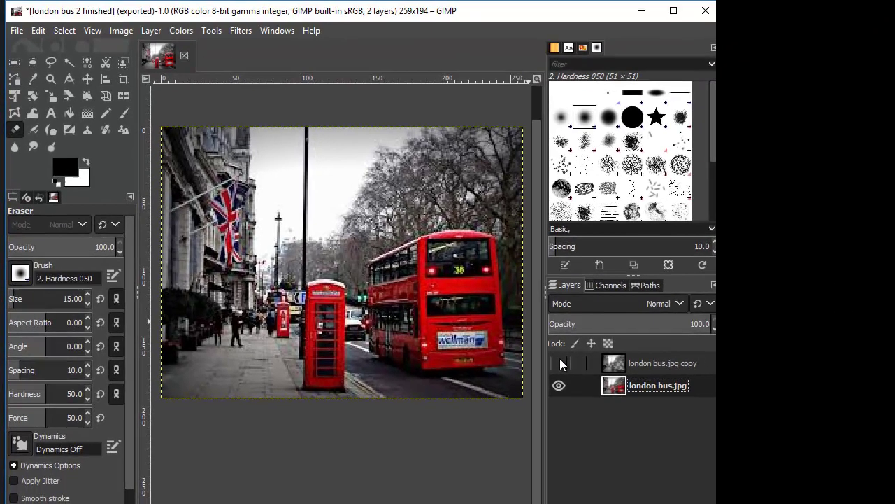
{"action": "left_click", "coordinate": [699, 370]}
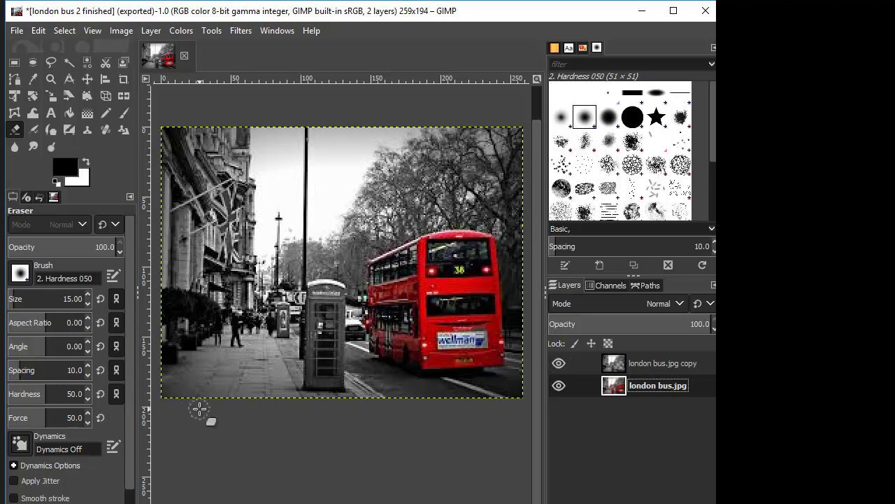
{"action": "left_click", "coordinate": [17, 31]}
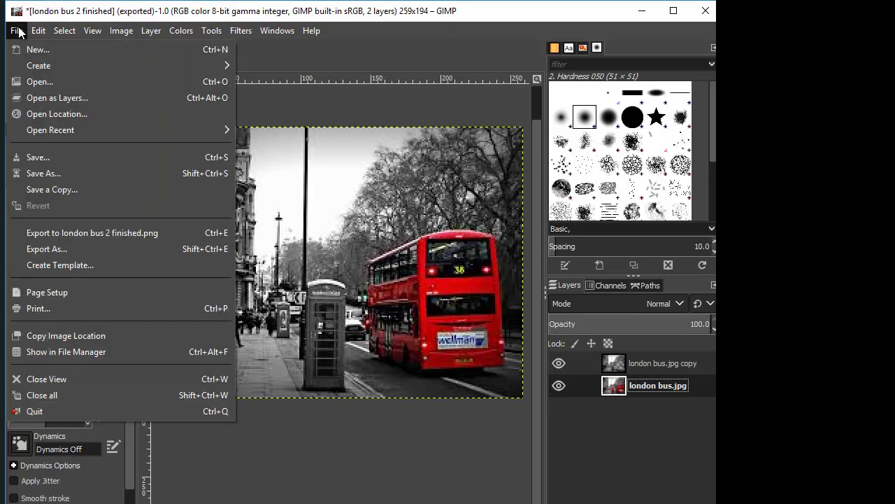
{"action": "left_click", "coordinate": [49, 393]}
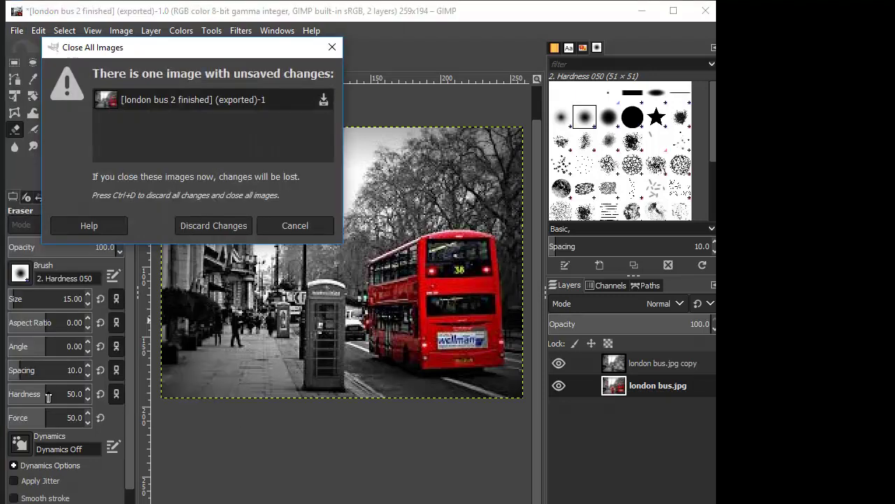
{"action": "left_click", "coordinate": [216, 223]}
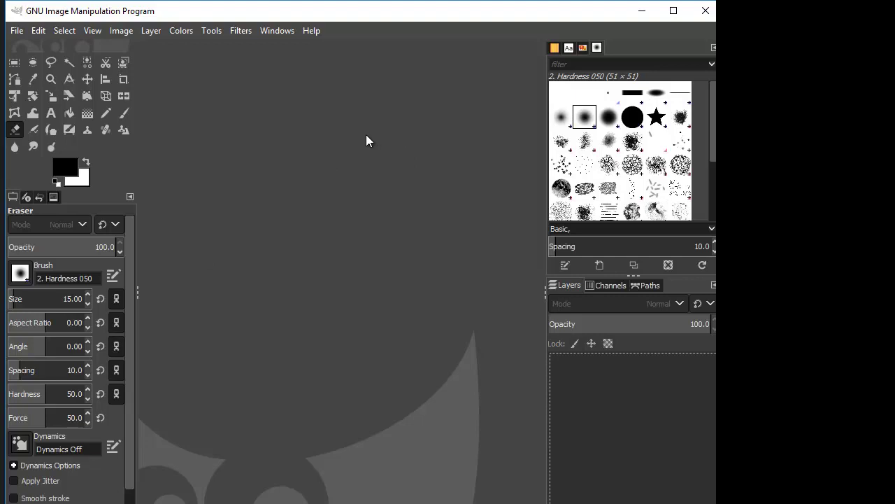
Open london bus.jpg from the CIS295 folder.
{"action": "left_click", "coordinate": [16, 31]}
{"action": "left_click", "coordinate": [45, 81]}
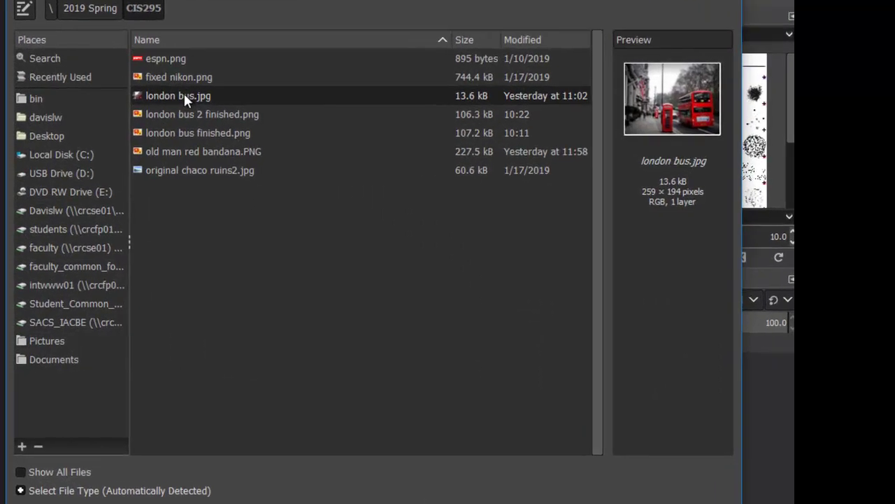
{"action": "double_click", "coordinate": [167, 119]}
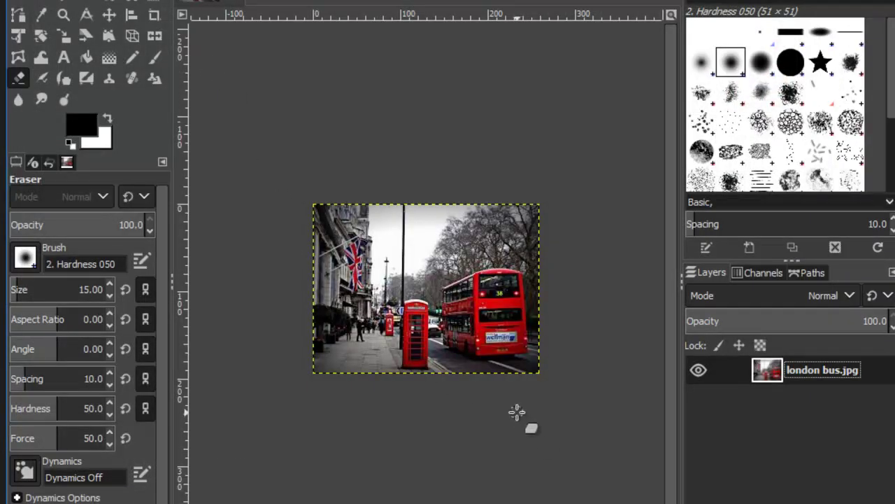
Duplicate the london bus.jpg layer.
{"action": "scroll", "coordinate": [500, 413], "scroll_direction": "up", "scroll_amount": 1}
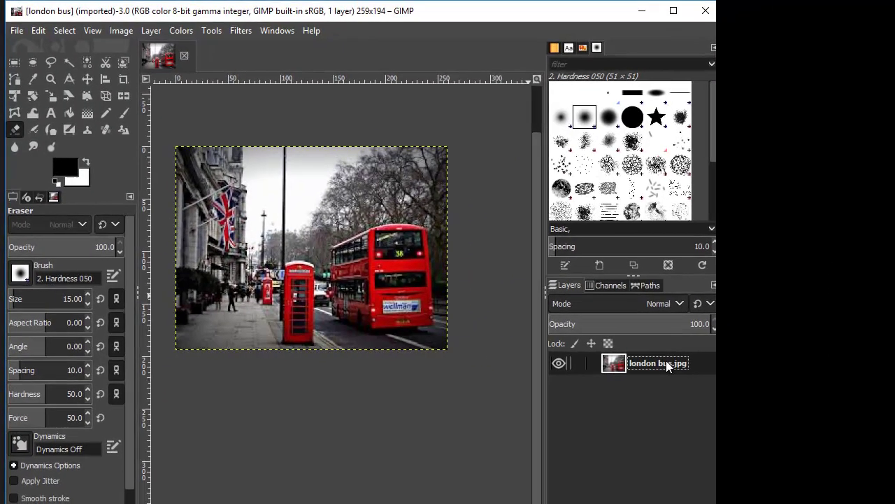
{"action": "right_click", "coordinate": [666, 363]}
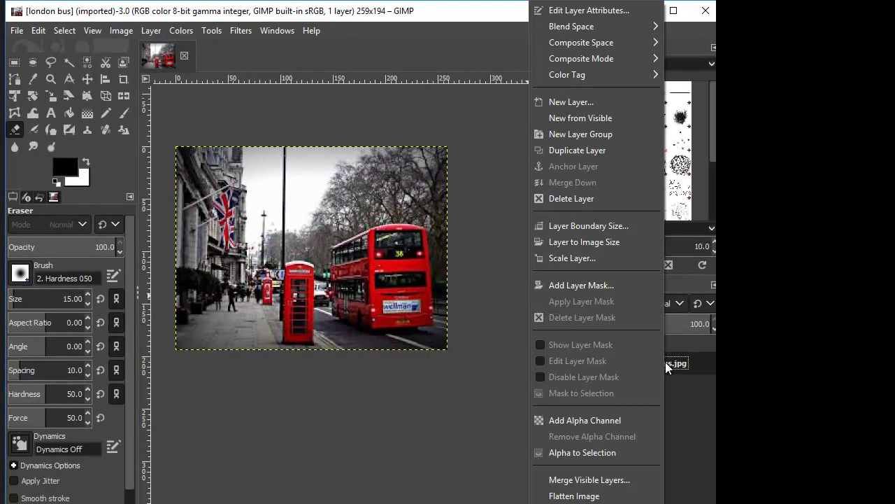
{"action": "left_click", "coordinate": [586, 151]}
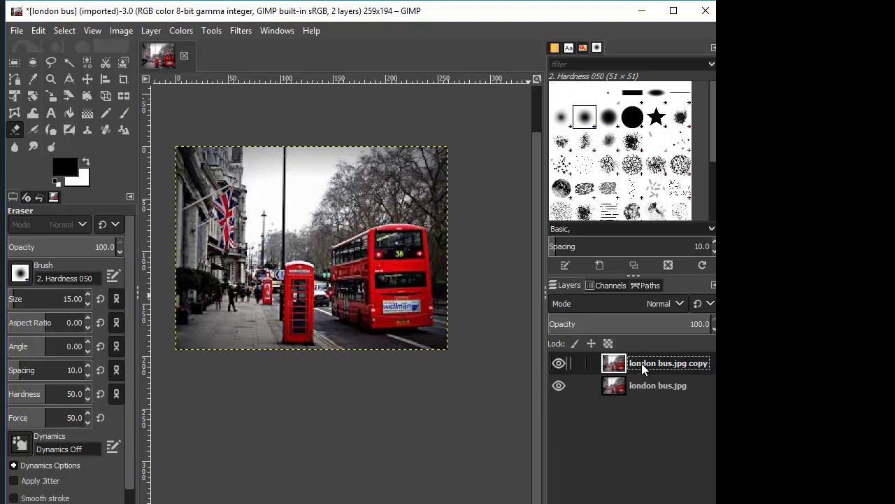
Desaturate the london bus.jpg copy layer using the Average (HSI Intensity) mode.
{"action": "left_click", "coordinate": [188, 30]}
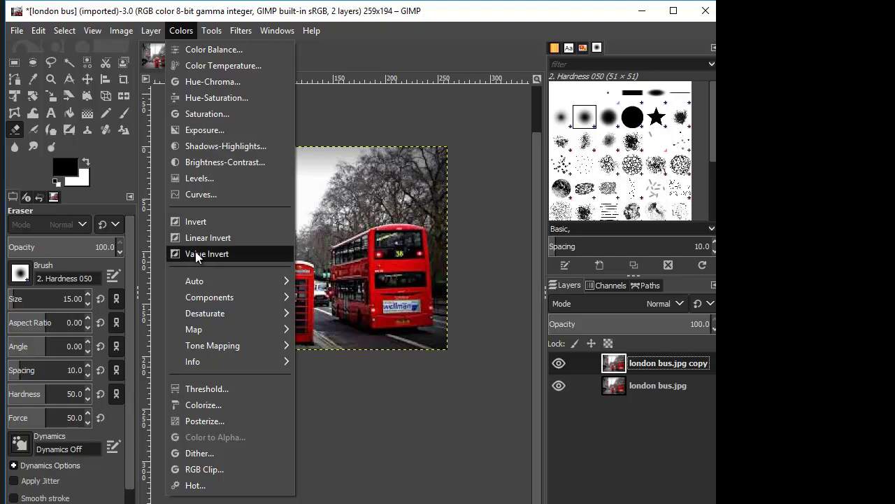
{"action": "mouse_move", "coordinate": [198, 315]}
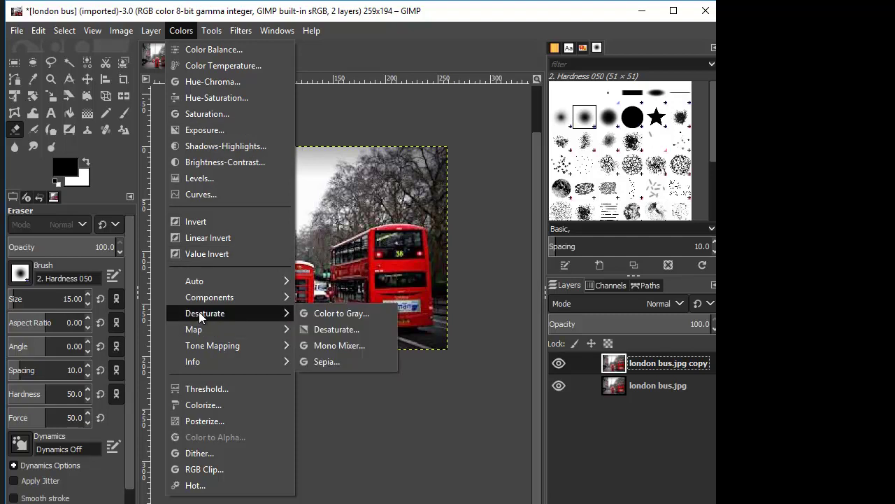
{"action": "left_click", "coordinate": [335, 330]}
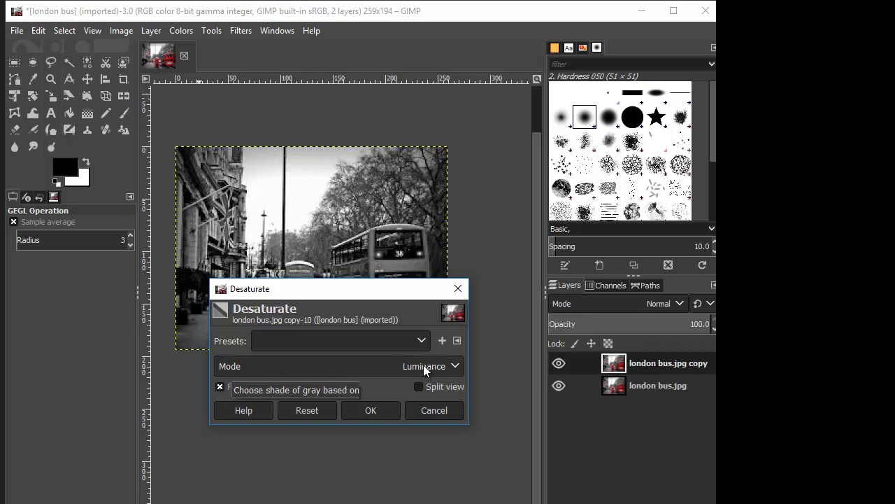
{"action": "left_click", "coordinate": [453, 366]}
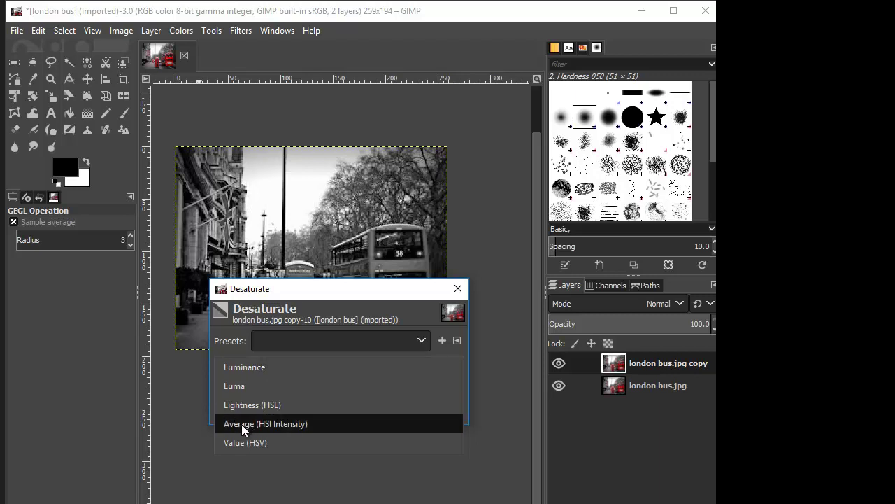
{"action": "left_click", "coordinate": [301, 424]}
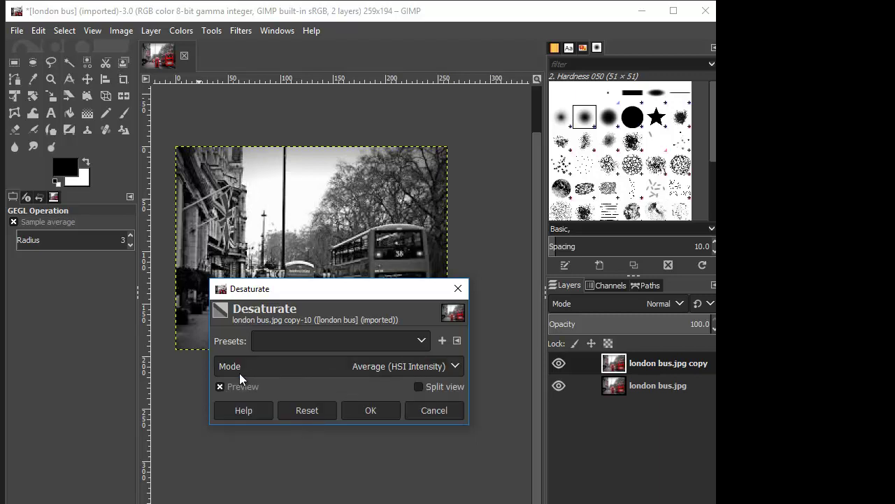
{"action": "left_click", "coordinate": [361, 409]}
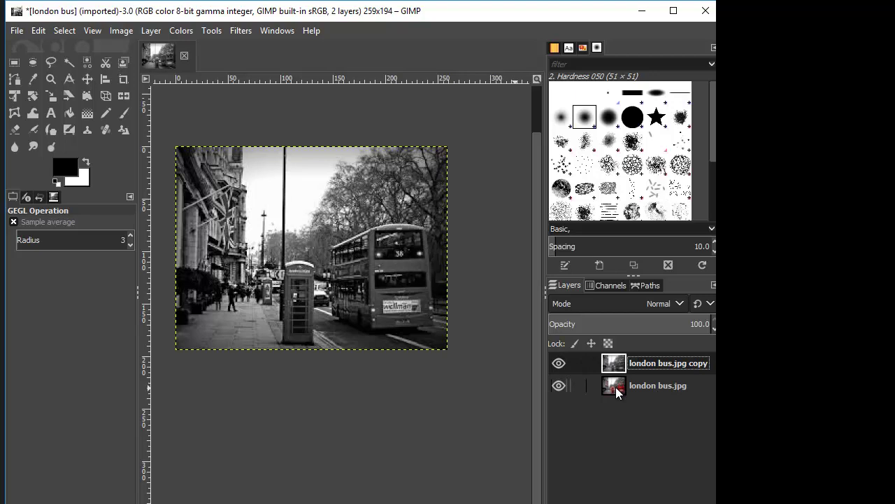
Add an alpha channel to the london bus.jpg copy layer.
{"action": "left_click", "coordinate": [153, 31]}
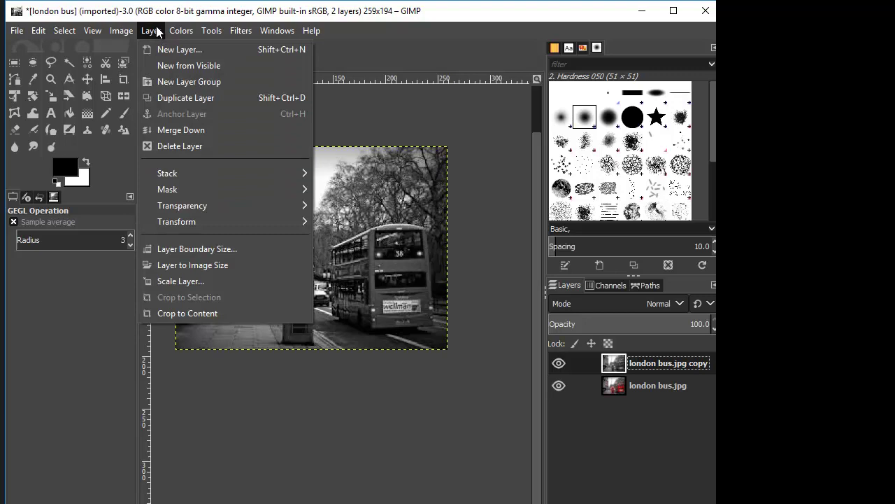
{"action": "mouse_move", "coordinate": [201, 206]}
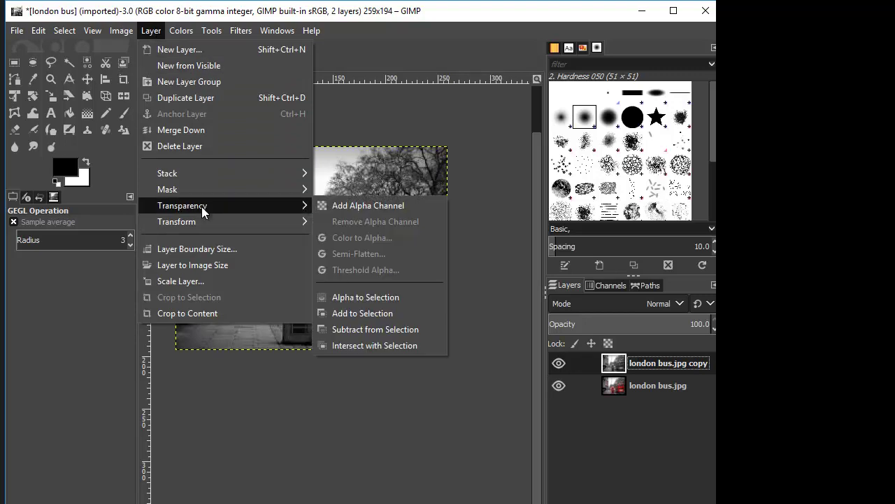
{"action": "left_click", "coordinate": [379, 205]}
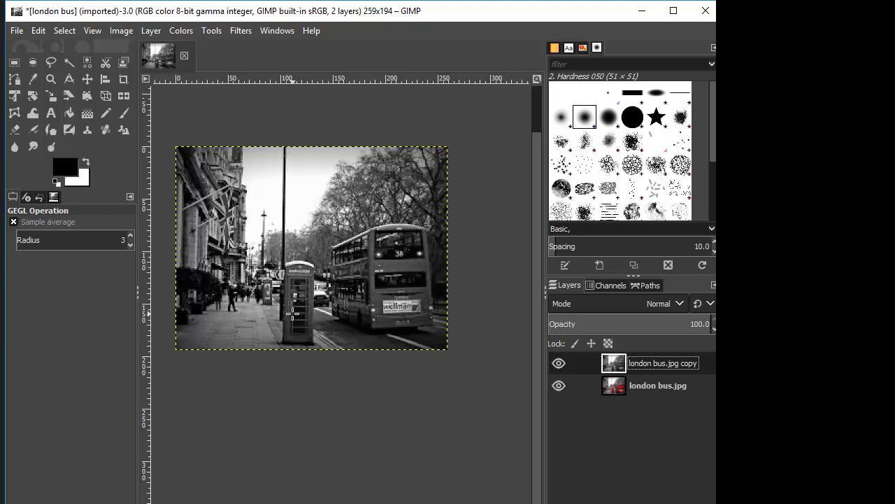
Set up the Eraser with the 2. Hardness 050 brush and a brush size of 15.
{"action": "scroll", "coordinate": [293, 313], "scroll_direction": "up", "scroll_amount": 1}
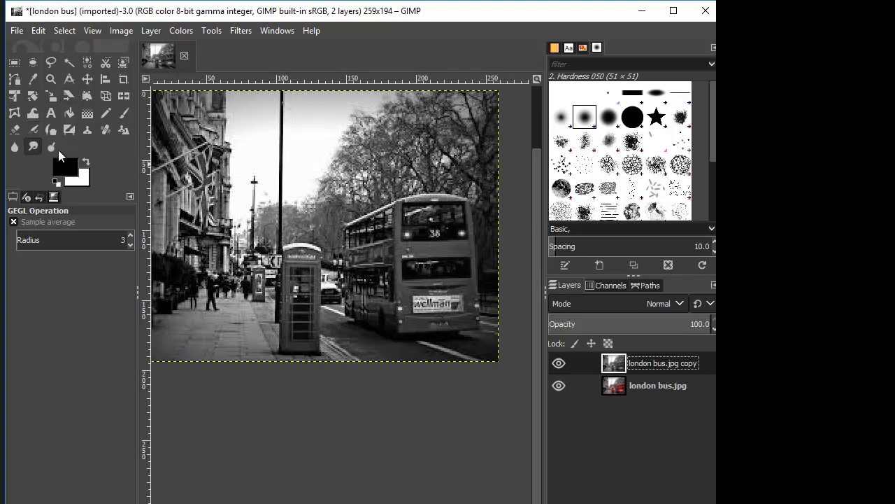
{"action": "left_click", "coordinate": [14, 112]}
{"action": "left_click", "coordinate": [15, 131]}
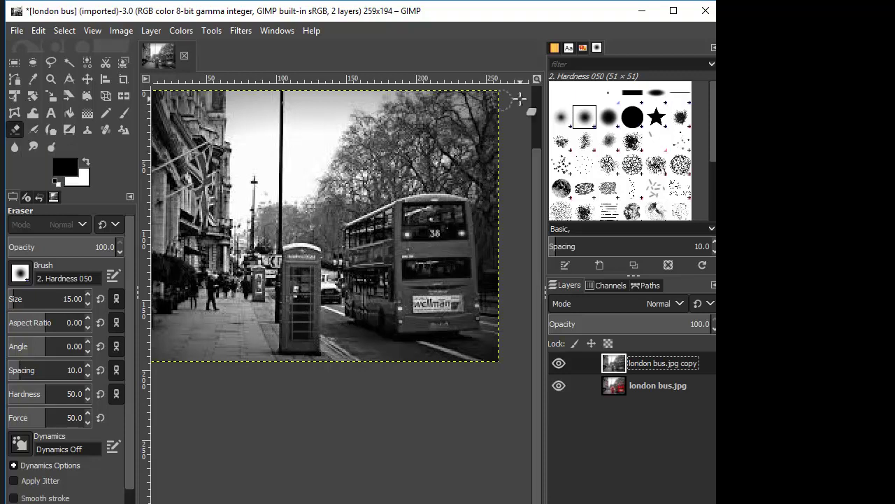
{"action": "left_click", "coordinate": [586, 119]}
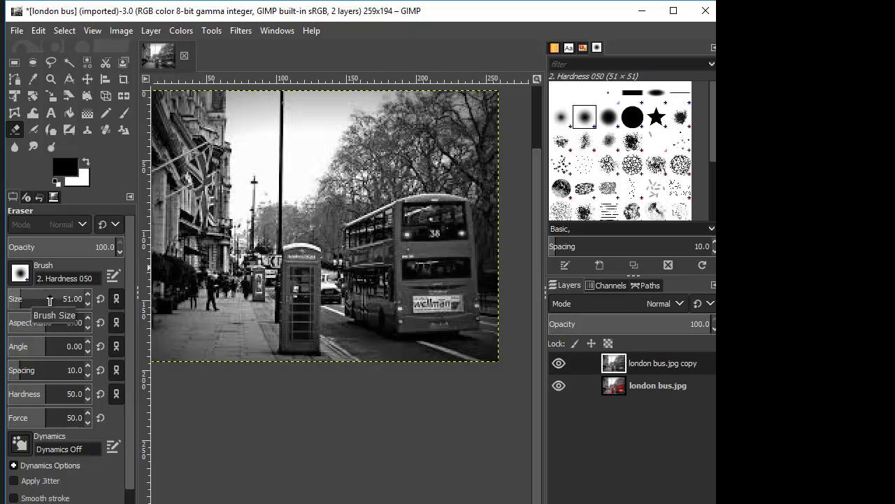
{"action": "left_click", "coordinate": [86, 301]}
{"action": "left_click", "coordinate": [86, 301]}
{"action": "left_click", "coordinate": [86, 300]}
{"action": "left_click", "coordinate": [87, 301]}
{"action": "left_click", "coordinate": [86, 300]}
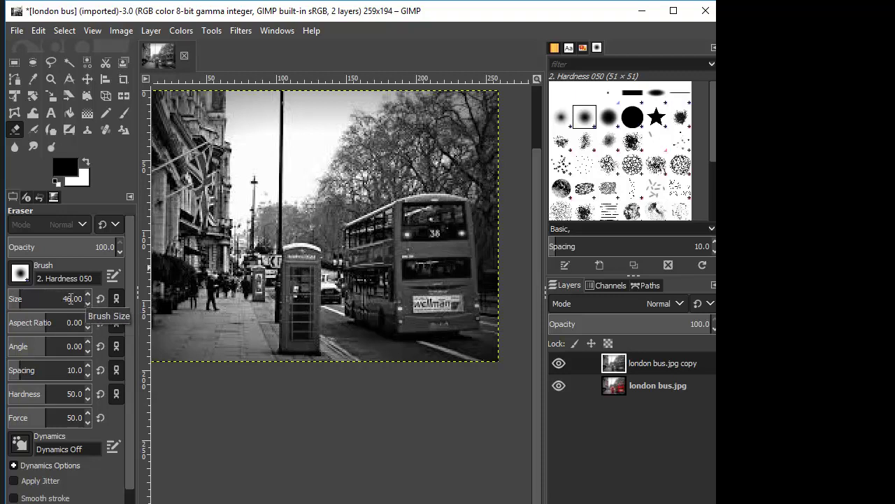
{"action": "type", "text": "15"}
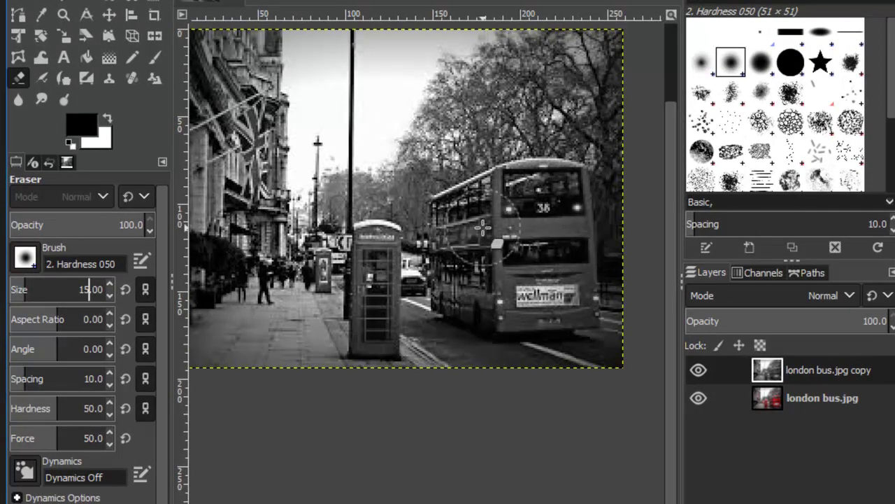
Erase the gray double-decker bus from the copy layer so the red bus on the layer beneath shows through.
{"action": "mouse_move", "coordinate": [493, 226]}
{"action": "left_mouse_down"}
{"action": "mouse_move", "coordinate": [498, 287]}
{"action": "mouse_move", "coordinate": [538, 284]}
{"action": "mouse_move", "coordinate": [509, 280]}
{"action": "mouse_move", "coordinate": [513, 266]}
{"action": "mouse_move", "coordinate": [502, 298]}
{"action": "mouse_move", "coordinate": [528, 314]}
{"action": "mouse_move", "coordinate": [507, 319]}
{"action": "mouse_move", "coordinate": [581, 319]}
{"action": "mouse_move", "coordinate": [507, 323]}
{"action": "mouse_move", "coordinate": [576, 298]}
{"action": "mouse_move", "coordinate": [588, 315]}
{"action": "mouse_move", "coordinate": [593, 278]}
{"action": "mouse_move", "coordinate": [590, 294]}
{"action": "mouse_move", "coordinate": [529, 268]}
{"action": "mouse_move", "coordinate": [515, 252]}
{"action": "mouse_move", "coordinate": [536, 224]}
{"action": "mouse_move", "coordinate": [521, 224]}
{"action": "mouse_move", "coordinate": [555, 233]}
{"action": "mouse_move", "coordinate": [498, 231]}
{"action": "mouse_move", "coordinate": [568, 208]}
{"action": "mouse_move", "coordinate": [565, 229]}
{"action": "mouse_move", "coordinate": [534, 218]}
{"action": "mouse_move", "coordinate": [542, 207]}
{"action": "mouse_move", "coordinate": [520, 220]}
{"action": "mouse_move", "coordinate": [546, 205]}
{"action": "mouse_move", "coordinate": [540, 209]}
{"action": "mouse_move", "coordinate": [578, 217]}
{"action": "mouse_move", "coordinate": [585, 260]}
{"action": "mouse_move", "coordinate": [586, 203]}
{"action": "mouse_move", "coordinate": [583, 245]}
{"action": "mouse_move", "coordinate": [566, 179]}
{"action": "mouse_move", "coordinate": [579, 192]}
{"action": "mouse_move", "coordinate": [583, 181]}
{"action": "mouse_move", "coordinate": [512, 170]}
{"action": "mouse_move", "coordinate": [579, 170]}
{"action": "mouse_move", "coordinate": [536, 165]}
{"action": "mouse_move", "coordinate": [501, 190]}
{"action": "mouse_move", "coordinate": [490, 224]}
{"action": "mouse_move", "coordinate": [454, 223]}
{"action": "mouse_move", "coordinate": [501, 184]}
{"action": "mouse_move", "coordinate": [448, 199]}
{"action": "mouse_move", "coordinate": [454, 227]}
{"action": "mouse_move", "coordinate": [484, 231]}
{"action": "mouse_move", "coordinate": [465, 196]}
{"action": "mouse_move", "coordinate": [482, 192]}
{"action": "mouse_move", "coordinate": [449, 223]}
{"action": "mouse_move", "coordinate": [444, 293]}
{"action": "mouse_move", "coordinate": [448, 301]}
{"action": "mouse_move", "coordinate": [469, 276]}
{"action": "mouse_move", "coordinate": [504, 293]}
{"action": "mouse_move", "coordinate": [486, 269]}
{"action": "mouse_move", "coordinate": [447, 249]}
{"action": "mouse_move", "coordinate": [528, 290]}
{"action": "mouse_move", "coordinate": [518, 297]}
{"action": "mouse_move", "coordinate": [574, 287]}
{"action": "mouse_move", "coordinate": [539, 304]}
{"action": "mouse_move", "coordinate": [591, 301]}
{"action": "mouse_move", "coordinate": [542, 311]}
{"action": "mouse_move", "coordinate": [435, 302]}
{"action": "mouse_move", "coordinate": [497, 308]}
{"action": "mouse_move", "coordinate": [483, 276]}
{"action": "mouse_move", "coordinate": [450, 252]}
{"action": "mouse_move", "coordinate": [432, 262]}
{"action": "mouse_move", "coordinate": [438, 235]}
{"action": "mouse_move", "coordinate": [497, 222]}
{"action": "mouse_move", "coordinate": [446, 206]}
{"action": "mouse_move", "coordinate": [489, 184]}
{"action": "mouse_move", "coordinate": [503, 190]}
{"action": "mouse_move", "coordinate": [435, 202]}
{"action": "mouse_move", "coordinate": [441, 242]}
{"action": "mouse_move", "coordinate": [486, 245]}
{"action": "mouse_move", "coordinate": [496, 188]}
{"action": "mouse_move", "coordinate": [508, 296]}
{"action": "mouse_move", "coordinate": [581, 297]}
{"action": "mouse_move", "coordinate": [535, 316]}
{"action": "mouse_move", "coordinate": [482, 311]}
{"action": "mouse_move", "coordinate": [477, 261]}
{"action": "mouse_move", "coordinate": [515, 187]}
{"action": "mouse_move", "coordinate": [588, 197]}
{"action": "mouse_move", "coordinate": [583, 295]}
{"action": "mouse_move", "coordinate": [593, 321]}
{"action": "mouse_move", "coordinate": [576, 312]}
{"action": "mouse_move", "coordinate": [500, 323]}
{"action": "mouse_move", "coordinate": [535, 308]}
{"action": "mouse_move", "coordinate": [559, 272]}
{"action": "mouse_move", "coordinate": [493, 264]}
{"action": "mouse_move", "coordinate": [501, 289]}
{"action": "mouse_move", "coordinate": [524, 270]}
{"action": "left_mouse_up"}
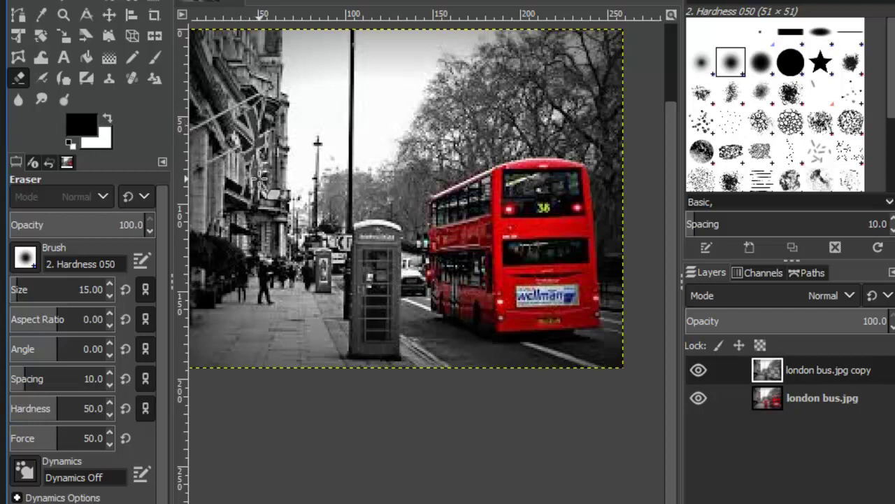
{"action": "mouse_move", "coordinate": [259, 142]}
{"action": "left_mouse_down"}
{"action": "mouse_move", "coordinate": [253, 113]}
{"action": "mouse_move", "coordinate": [243, 119]}
{"action": "mouse_move", "coordinate": [258, 105]}
{"action": "mouse_move", "coordinate": [237, 124]}
{"action": "mouse_move", "coordinate": [246, 148]}
{"action": "mouse_move", "coordinate": [260, 104]}
{"action": "mouse_move", "coordinate": [256, 167]}
{"action": "mouse_move", "coordinate": [260, 112]}
{"action": "mouse_move", "coordinate": [251, 136]}
{"action": "left_mouse_up"}
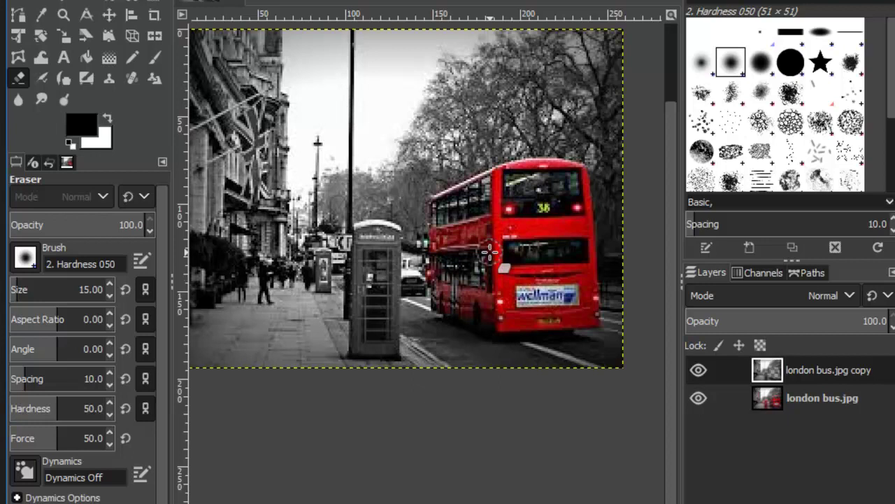
Export the image as london bus3.png with the default PNG options.
{"action": "key", "text": "alt+f"}
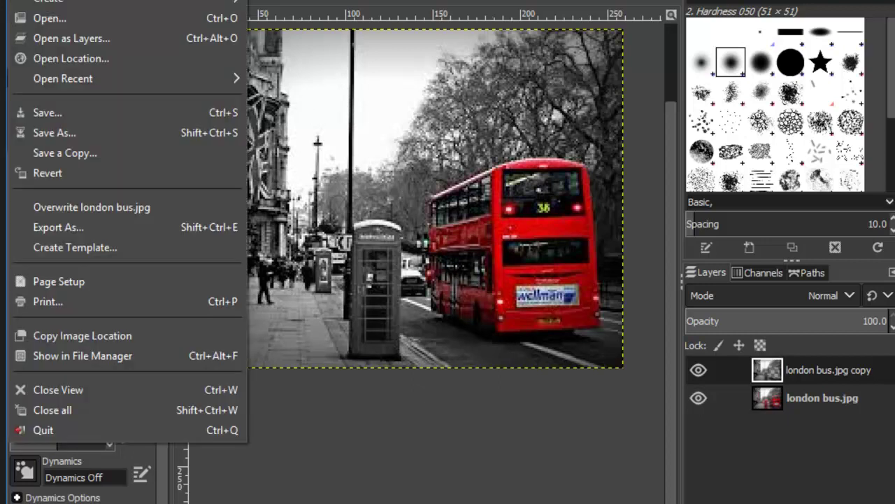
{"action": "left_click", "coordinate": [48, 221]}
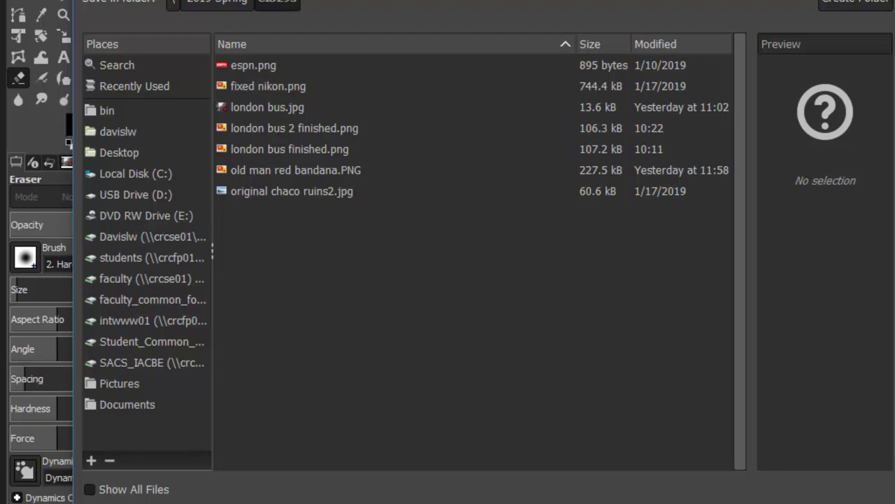
{"action": "key", "text": "Return"}
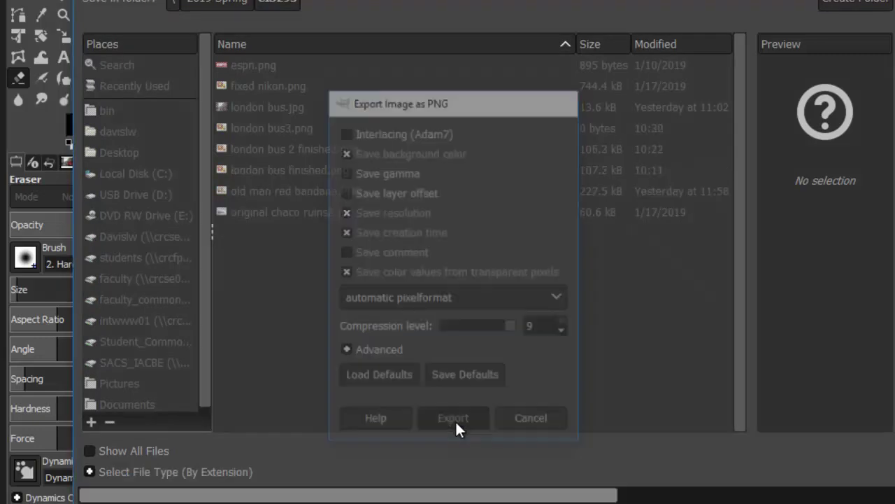
{"action": "left_click", "coordinate": [456, 420]}
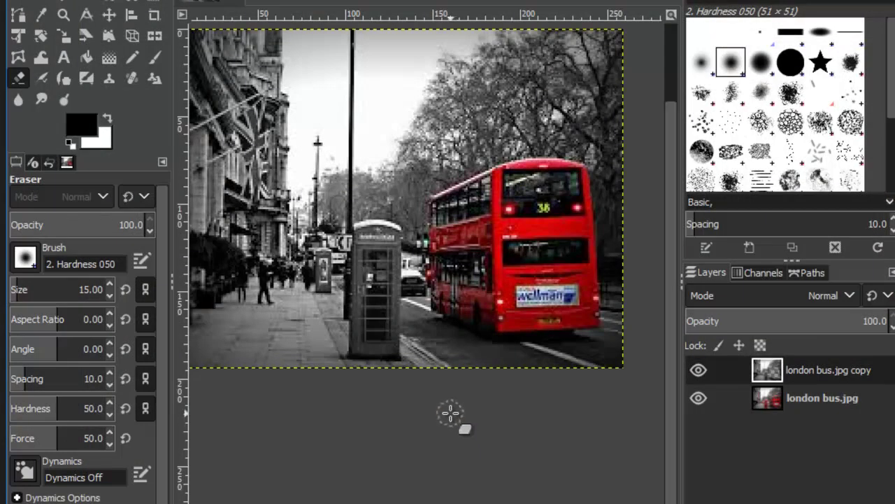
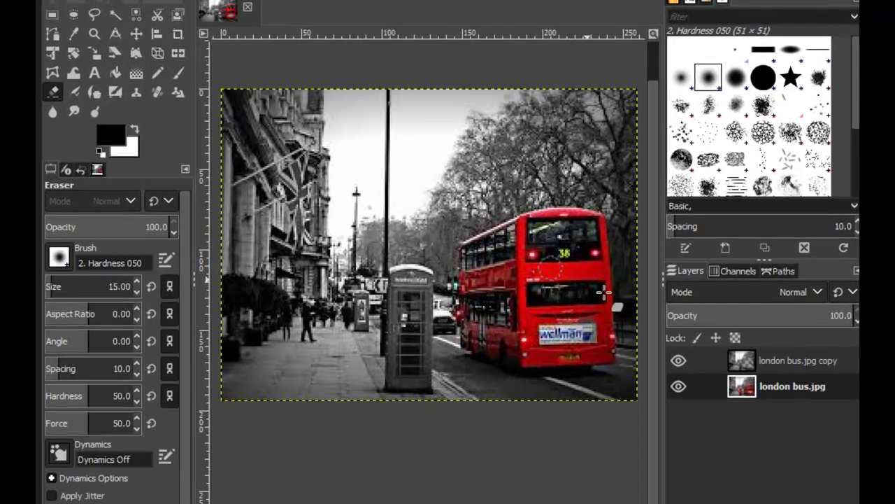
Hide and show the london bus.jpg copy layer to compare the full-colour photo with the selective-colour result.
{"action": "left_click", "coordinate": [636, 340]}
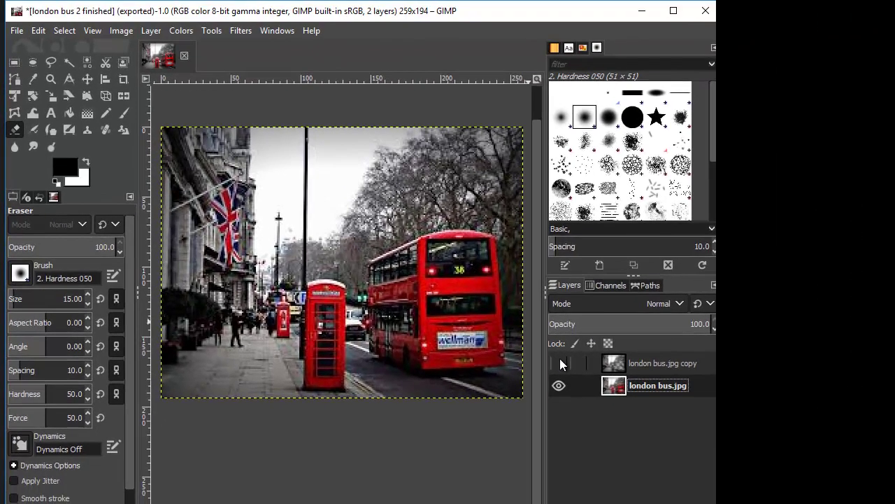
{"action": "left_click", "coordinate": [700, 371]}
{"action": "left_click", "coordinate": [557, 362]}
{"action": "left_click", "coordinate": [558, 363]}
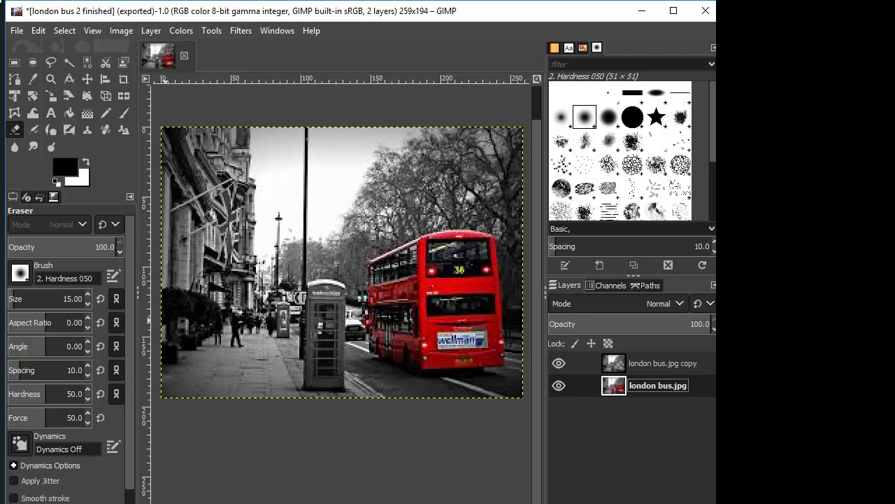
Close all open images and discard the unsaved changes.
{"action": "left_click", "coordinate": [19, 31]}
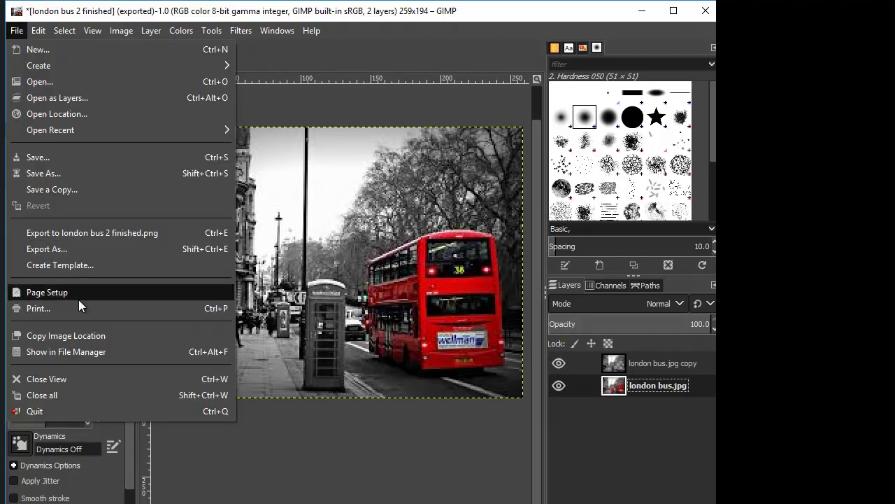
{"action": "left_click", "coordinate": [49, 394]}
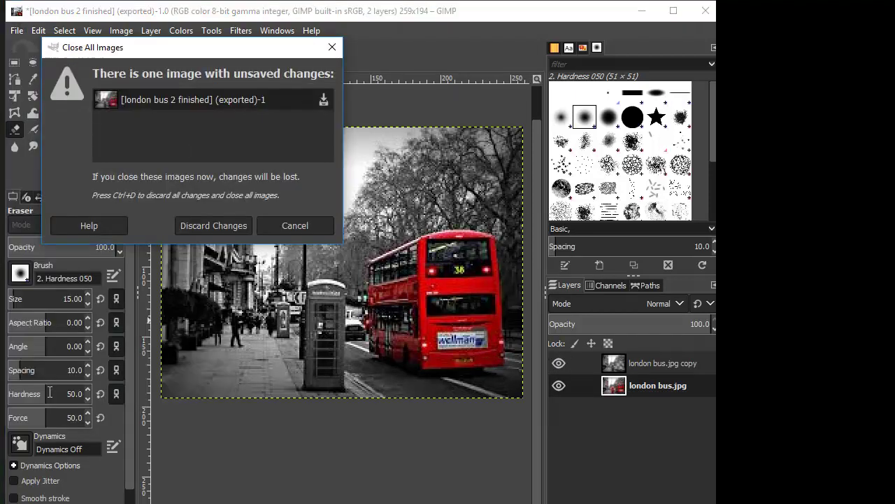
{"action": "left_click", "coordinate": [216, 222]}
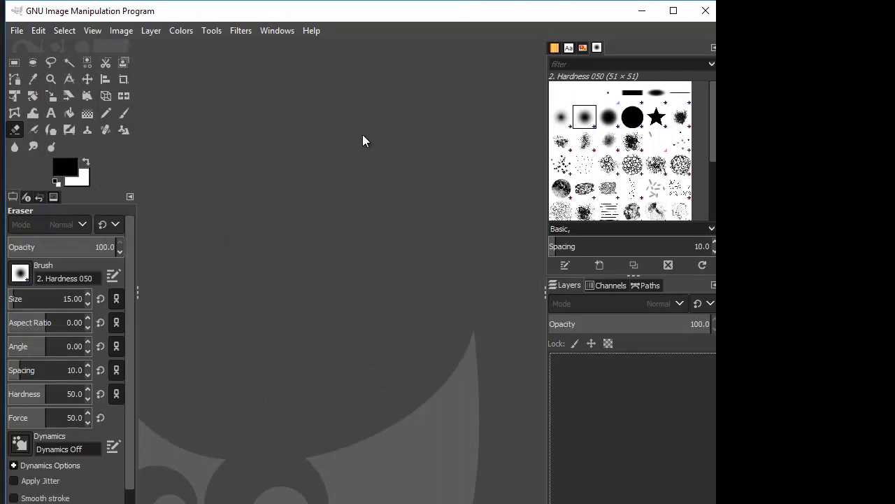
Open london bus.jpg from the CIS295 folder and duplicate its layer.
{"action": "left_click", "coordinate": [17, 32]}
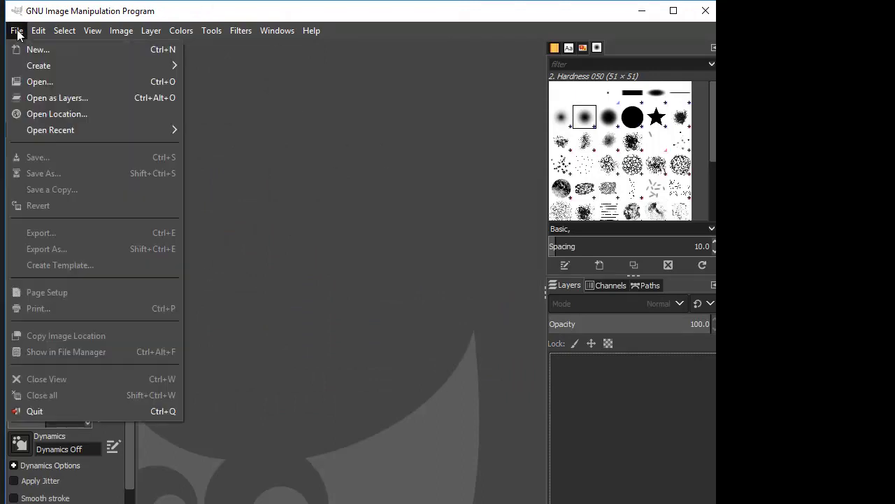
{"action": "left_click", "coordinate": [46, 81]}
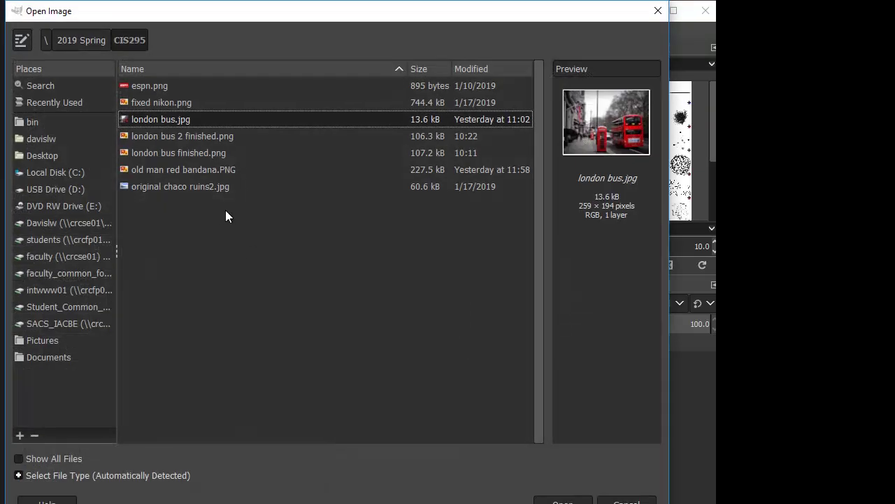
{"action": "double_click", "coordinate": [166, 119]}
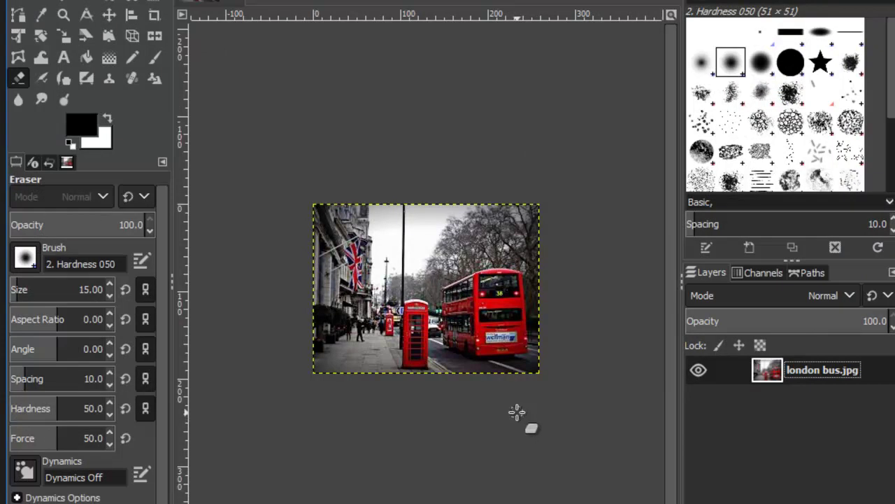
{"action": "scroll", "coordinate": [500, 413], "scroll_direction": "up", "scroll_amount": 1}
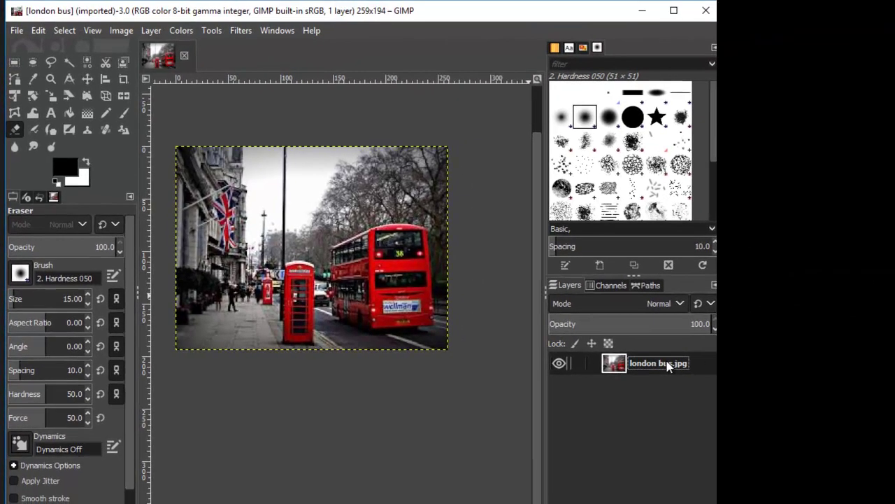
{"action": "right_click", "coordinate": [832, 365]}
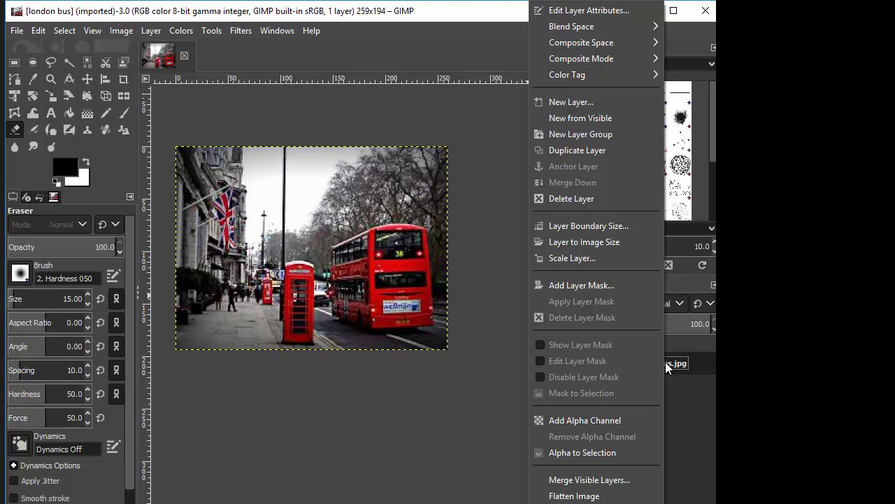
{"action": "left_click", "coordinate": [586, 151]}
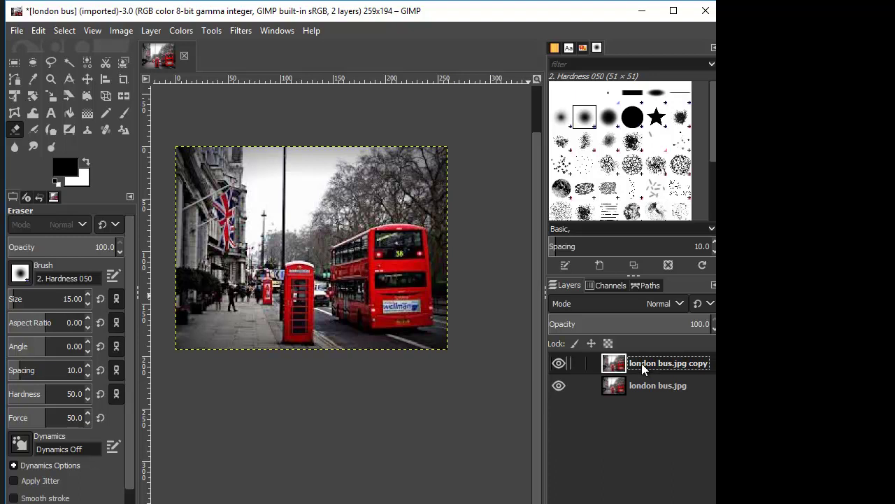
Desaturate the london bus.jpg copy layer using the Average (HSI Intensity) mode.
{"action": "left_click", "coordinate": [188, 30]}
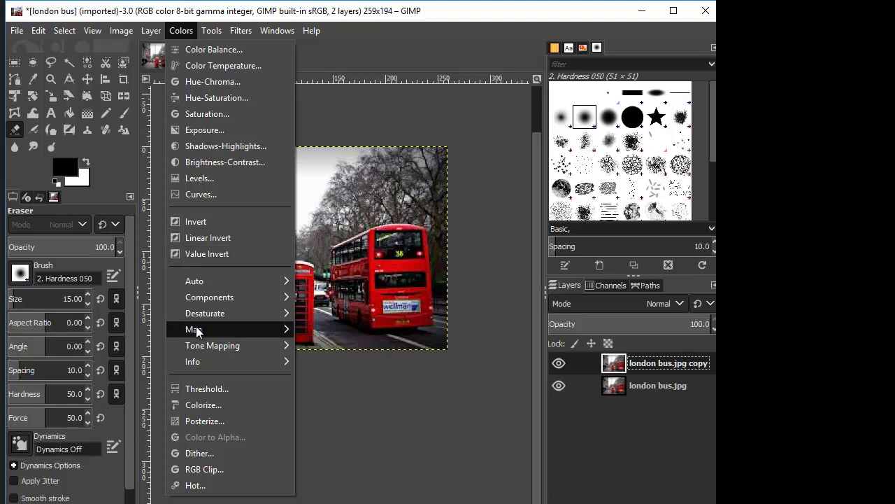
{"action": "mouse_move", "coordinate": [199, 311]}
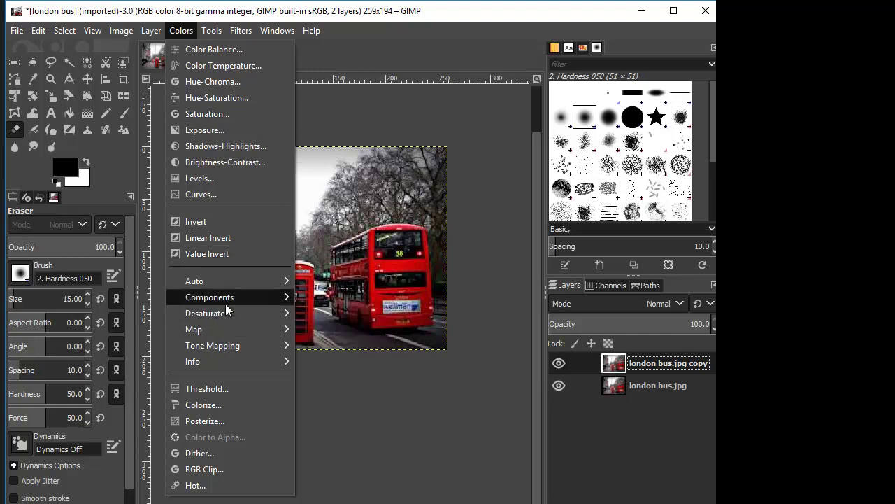
{"action": "mouse_move", "coordinate": [226, 314]}
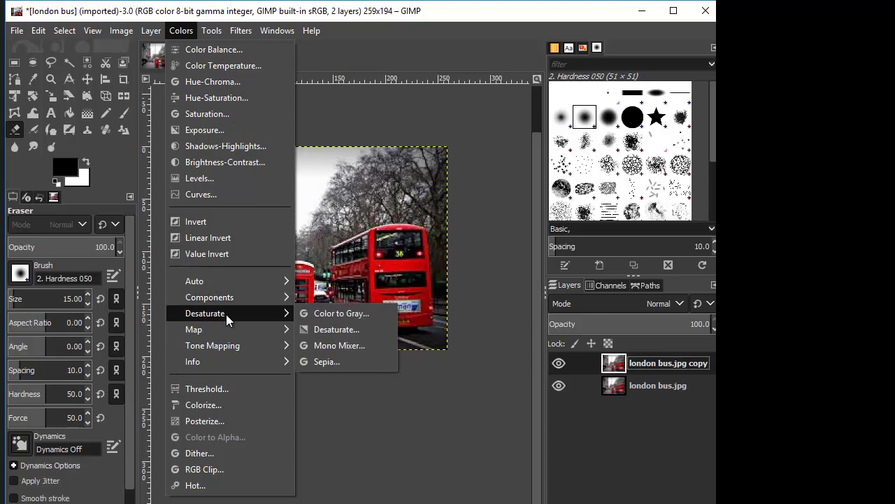
{"action": "left_click", "coordinate": [335, 330]}
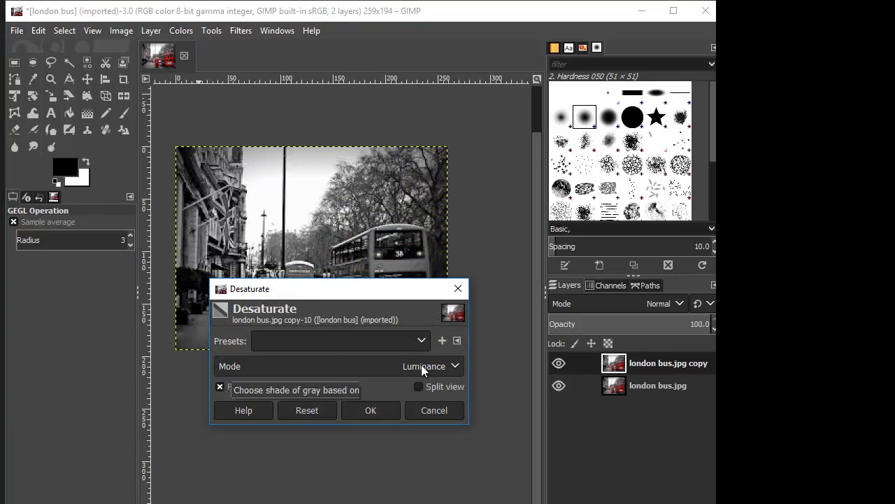
{"action": "left_click", "coordinate": [452, 366]}
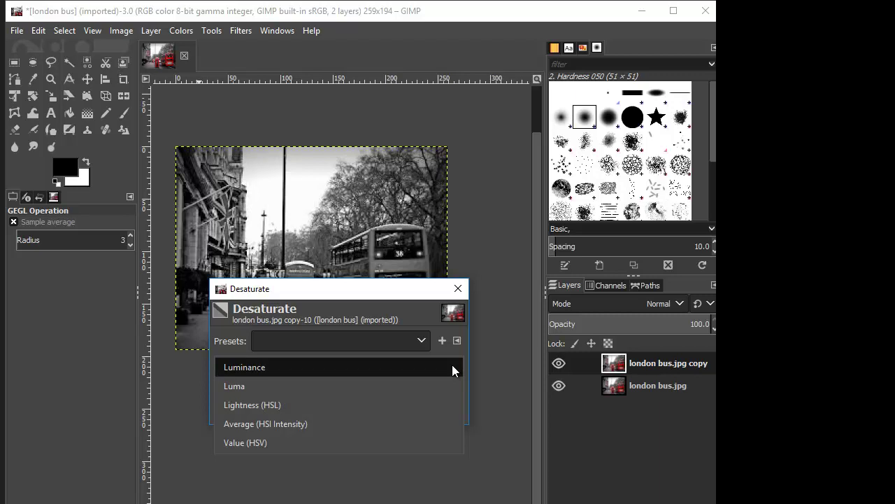
{"action": "left_click", "coordinate": [301, 424]}
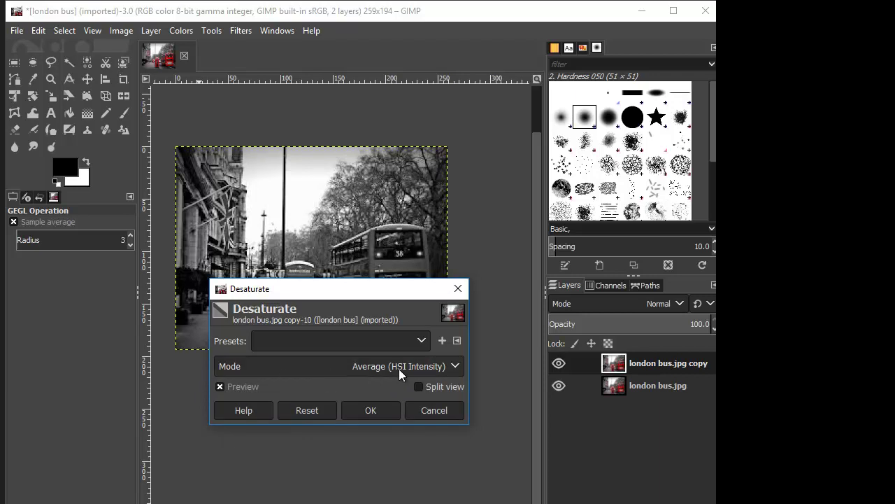
{"action": "left_click", "coordinate": [361, 409]}
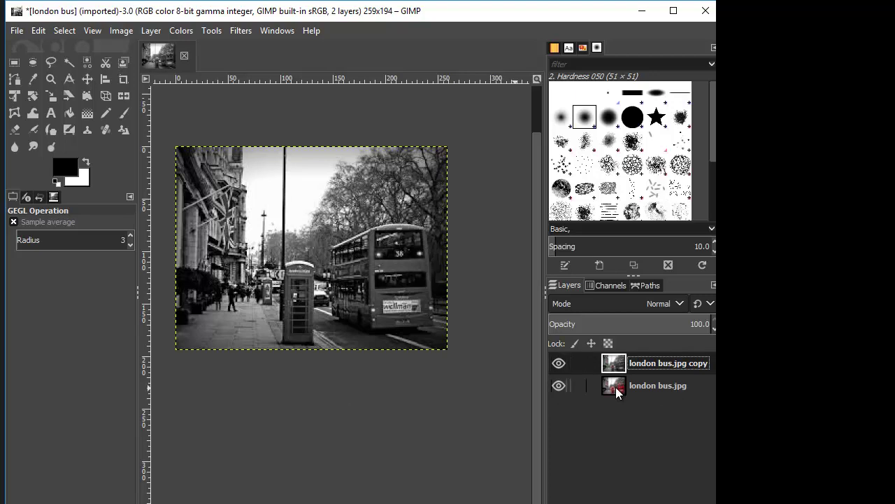
Add an alpha channel to the london bus.jpg copy layer.
{"action": "left_click", "coordinate": [152, 30]}
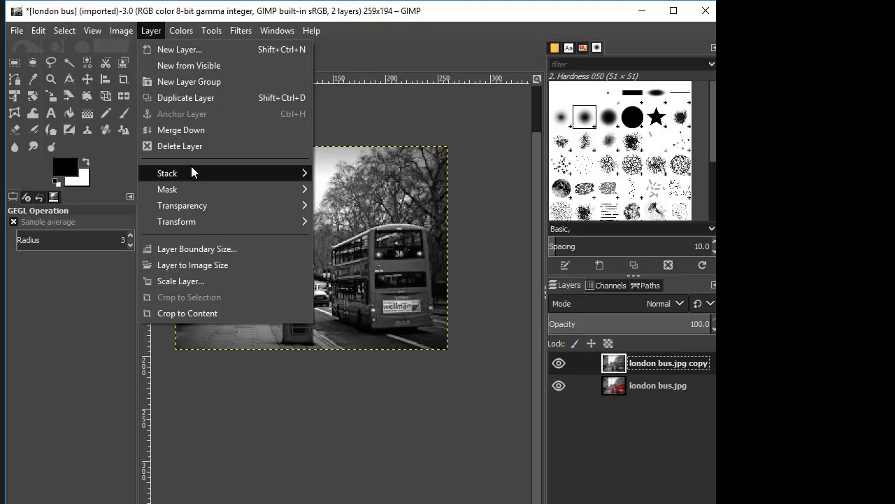
{"action": "mouse_move", "coordinate": [201, 206]}
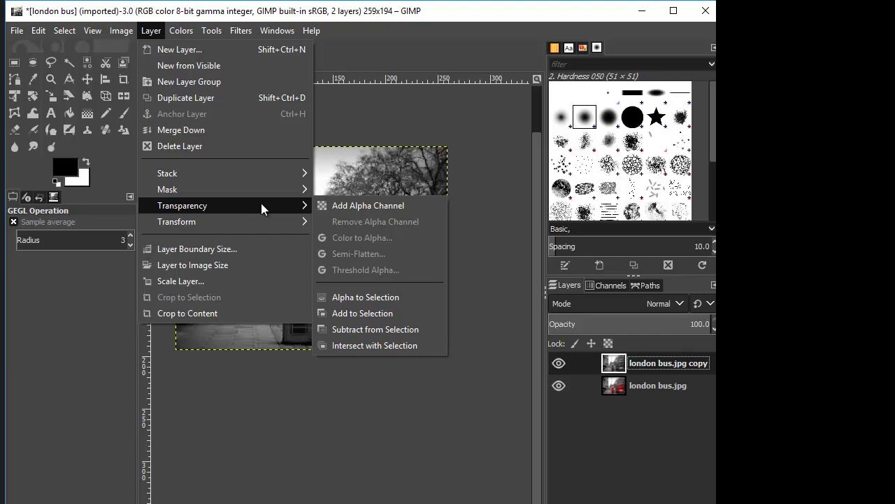
{"action": "left_click", "coordinate": [371, 204]}
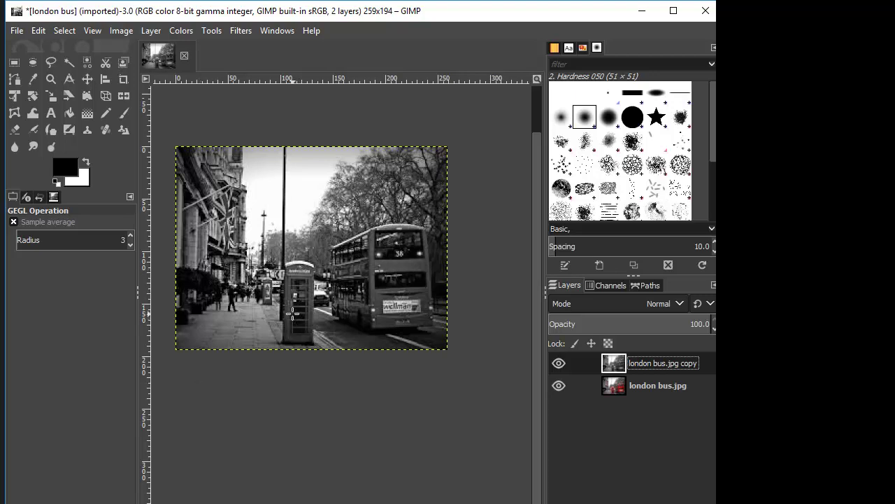
Set up the Eraser with the 2. Hardness 050 brush and set the brush size to 15.
{"action": "scroll", "coordinate": [293, 314], "scroll_direction": "up", "scroll_amount": 1}
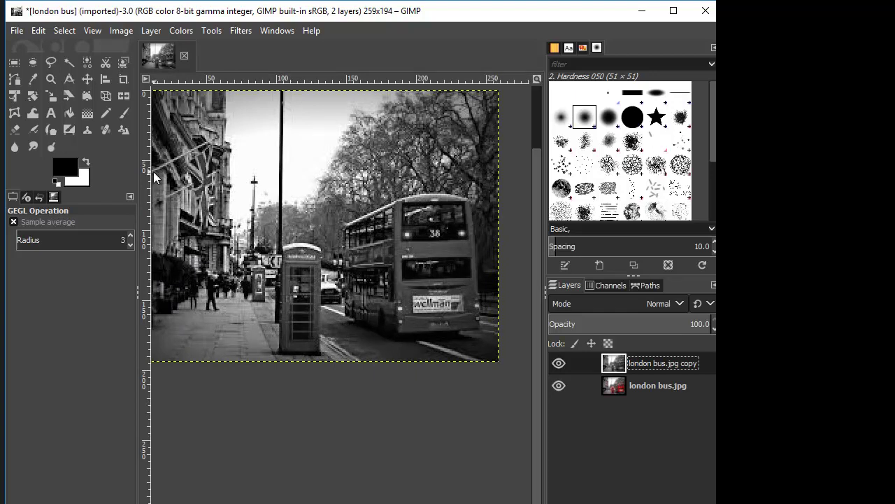
{"action": "left_click", "coordinate": [14, 129]}
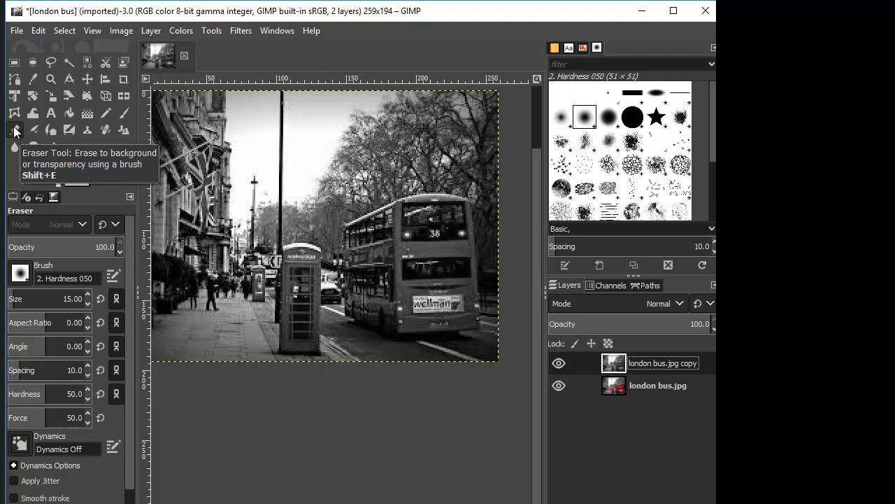
{"action": "left_click", "coordinate": [586, 120]}
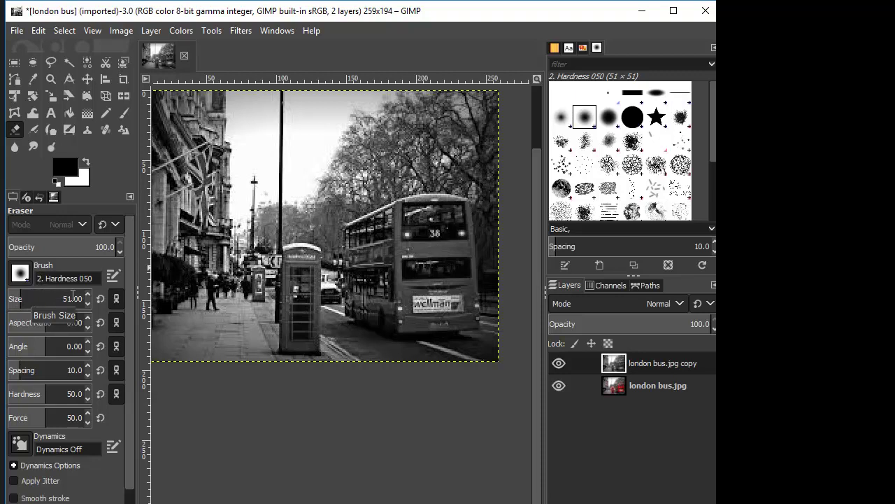
{"action": "scroll", "coordinate": [86, 301], "scroll_direction": "down", "scroll_amount": 4}
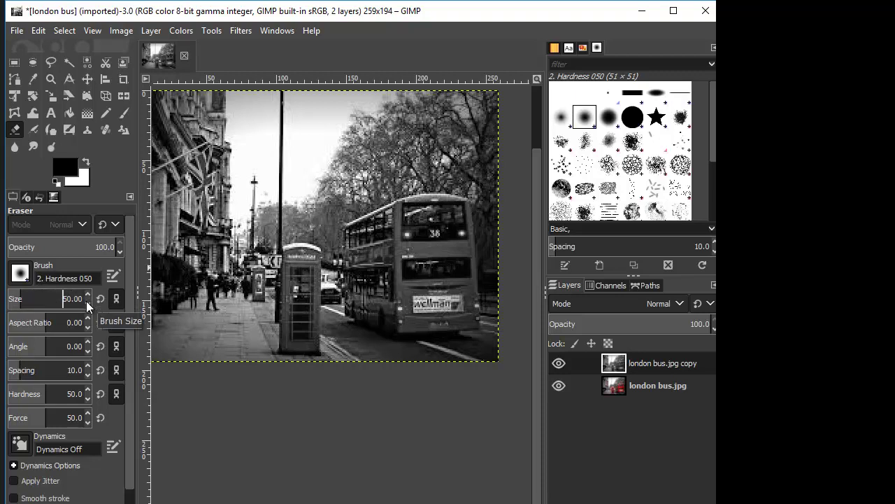
{"action": "scroll", "coordinate": [87, 301], "scroll_direction": "down", "scroll_amount": 1}
{"action": "left_click_drag", "start_coordinate": [74, 298], "coordinate": [60, 299]}
{"action": "type", "text": "15"}
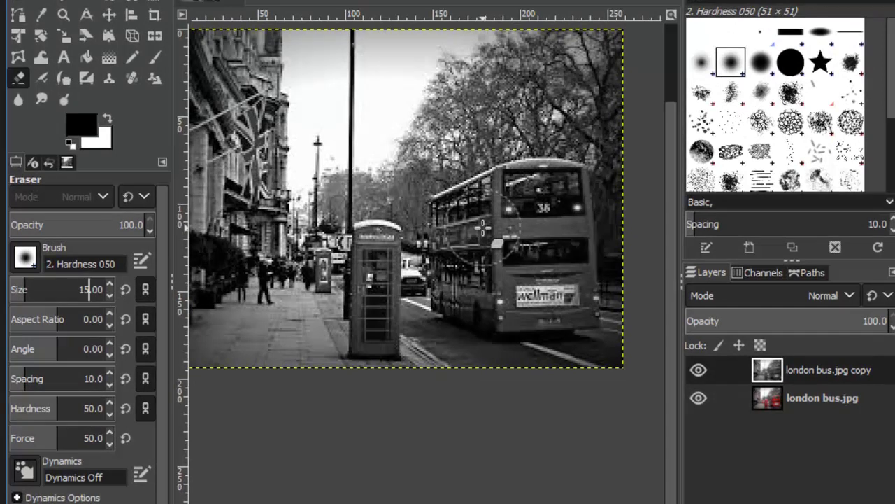
Erase the whole gray double-decker bus from the desaturated copy layer to reveal the red bus beneath.
{"action": "mouse_move", "coordinate": [495, 226]}
{"action": "left_mouse_down"}
{"action": "mouse_move", "coordinate": [498, 288]}
{"action": "mouse_move", "coordinate": [538, 284]}
{"action": "mouse_move", "coordinate": [509, 280]}
{"action": "mouse_move", "coordinate": [514, 270]}
{"action": "mouse_move", "coordinate": [501, 294]}
{"action": "mouse_move", "coordinate": [505, 306]}
{"action": "mouse_move", "coordinate": [529, 315]}
{"action": "mouse_move", "coordinate": [508, 318]}
{"action": "mouse_move", "coordinate": [582, 318]}
{"action": "mouse_move", "coordinate": [508, 325]}
{"action": "mouse_move", "coordinate": [574, 296]}
{"action": "mouse_move", "coordinate": [589, 315]}
{"action": "mouse_move", "coordinate": [592, 278]}
{"action": "mouse_move", "coordinate": [589, 293]}
{"action": "mouse_move", "coordinate": [514, 252]}
{"action": "mouse_move", "coordinate": [536, 224]}
{"action": "mouse_move", "coordinate": [521, 224]}
{"action": "mouse_move", "coordinate": [555, 234]}
{"action": "mouse_move", "coordinate": [498, 230]}
{"action": "mouse_move", "coordinate": [568, 208]}
{"action": "mouse_move", "coordinate": [566, 230]}
{"action": "mouse_move", "coordinate": [534, 216]}
{"action": "mouse_move", "coordinate": [543, 207]}
{"action": "mouse_move", "coordinate": [520, 215]}
{"action": "mouse_move", "coordinate": [524, 222]}
{"action": "mouse_move", "coordinate": [545, 206]}
{"action": "mouse_move", "coordinate": [578, 223]}
{"action": "mouse_move", "coordinate": [578, 215]}
{"action": "mouse_move", "coordinate": [587, 261]}
{"action": "mouse_move", "coordinate": [587, 204]}
{"action": "mouse_move", "coordinate": [583, 246]}
{"action": "mouse_move", "coordinate": [567, 178]}
{"action": "mouse_move", "coordinate": [580, 193]}
{"action": "mouse_move", "coordinate": [583, 183]}
{"action": "mouse_move", "coordinate": [514, 170]}
{"action": "mouse_move", "coordinate": [576, 170]}
{"action": "mouse_move", "coordinate": [534, 167]}
{"action": "mouse_move", "coordinate": [502, 191]}
{"action": "mouse_move", "coordinate": [499, 229]}
{"action": "mouse_move", "coordinate": [458, 220]}
{"action": "mouse_move", "coordinate": [486, 185]}
{"action": "mouse_move", "coordinate": [437, 191]}
{"action": "mouse_move", "coordinate": [440, 244]}
{"action": "mouse_move", "coordinate": [467, 198]}
{"action": "mouse_move", "coordinate": [465, 223]}
{"action": "mouse_move", "coordinate": [481, 232]}
{"action": "mouse_move", "coordinate": [443, 231]}
{"action": "mouse_move", "coordinate": [444, 301]}
{"action": "mouse_move", "coordinate": [465, 283]}
{"action": "mouse_move", "coordinate": [518, 294]}
{"action": "mouse_move", "coordinate": [451, 242]}
{"action": "mouse_move", "coordinate": [506, 275]}
{"action": "mouse_move", "coordinate": [583, 284]}
{"action": "mouse_move", "coordinate": [563, 280]}
{"action": "mouse_move", "coordinate": [544, 305]}
{"action": "mouse_move", "coordinate": [573, 276]}
{"action": "mouse_move", "coordinate": [589, 299]}
{"action": "mouse_move", "coordinate": [545, 314]}
{"action": "mouse_move", "coordinate": [438, 302]}
{"action": "mouse_move", "coordinate": [490, 294]}
{"action": "mouse_move", "coordinate": [468, 280]}
{"action": "mouse_move", "coordinate": [454, 252]}
{"action": "mouse_move", "coordinate": [435, 259]}
{"action": "mouse_move", "coordinate": [439, 234]}
{"action": "mouse_move", "coordinate": [490, 222]}
{"action": "mouse_move", "coordinate": [457, 214]}
{"action": "mouse_move", "coordinate": [493, 181]}
{"action": "mouse_move", "coordinate": [502, 188]}
{"action": "mouse_move", "coordinate": [446, 204]}
{"action": "mouse_move", "coordinate": [432, 242]}
{"action": "mouse_move", "coordinate": [485, 237]}
{"action": "mouse_move", "coordinate": [476, 216]}
{"action": "mouse_move", "coordinate": [496, 190]}
{"action": "mouse_move", "coordinate": [505, 295]}
{"action": "mouse_move", "coordinate": [580, 297]}
{"action": "mouse_move", "coordinate": [568, 323]}
{"action": "mouse_move", "coordinate": [488, 315]}
{"action": "mouse_move", "coordinate": [477, 256]}
{"action": "mouse_move", "coordinate": [515, 187]}
{"action": "mouse_move", "coordinate": [563, 175]}
{"action": "mouse_move", "coordinate": [592, 320]}
{"action": "mouse_move", "coordinate": [500, 323]}
{"action": "mouse_move", "coordinate": [552, 308]}
{"action": "mouse_move", "coordinate": [569, 275]}
{"action": "mouse_move", "coordinate": [490, 266]}
{"action": "mouse_move", "coordinate": [501, 289]}
{"action": "mouse_move", "coordinate": [524, 271]}
{"action": "left_mouse_up"}
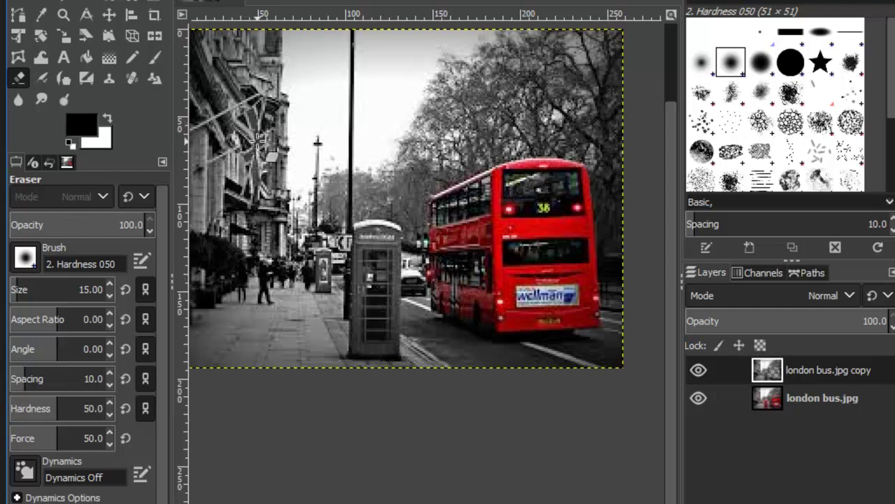
Try erasing the gray Union Jack flag on the building from the copy layer to reveal its colours.
{"action": "mouse_move", "coordinate": [261, 142]}
{"action": "left_mouse_down"}
{"action": "mouse_move", "coordinate": [252, 114]}
{"action": "mouse_move", "coordinate": [242, 119]}
{"action": "mouse_move", "coordinate": [260, 107]}
{"action": "mouse_move", "coordinate": [238, 126]}
{"action": "mouse_move", "coordinate": [240, 142]}
{"action": "mouse_move", "coordinate": [260, 104]}
{"action": "mouse_move", "coordinate": [256, 168]}
{"action": "mouse_move", "coordinate": [261, 111]}
{"action": "mouse_move", "coordinate": [257, 147]}
{"action": "mouse_move", "coordinate": [255, 114]}
{"action": "mouse_move", "coordinate": [253, 140]}
{"action": "left_mouse_up"}
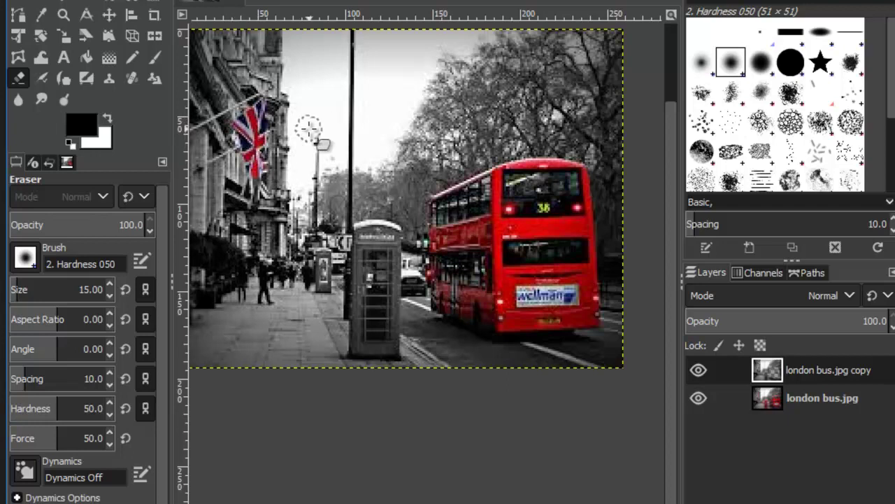
{"action": "mouse_move", "coordinate": [304, 123]}
{"action": "left_mouse_down"}
{"action": "mouse_move", "coordinate": [336, 100]}
{"action": "mouse_move", "coordinate": [336, 84]}
{"action": "mouse_move", "coordinate": [333, 105]}
{"action": "left_mouse_up"}
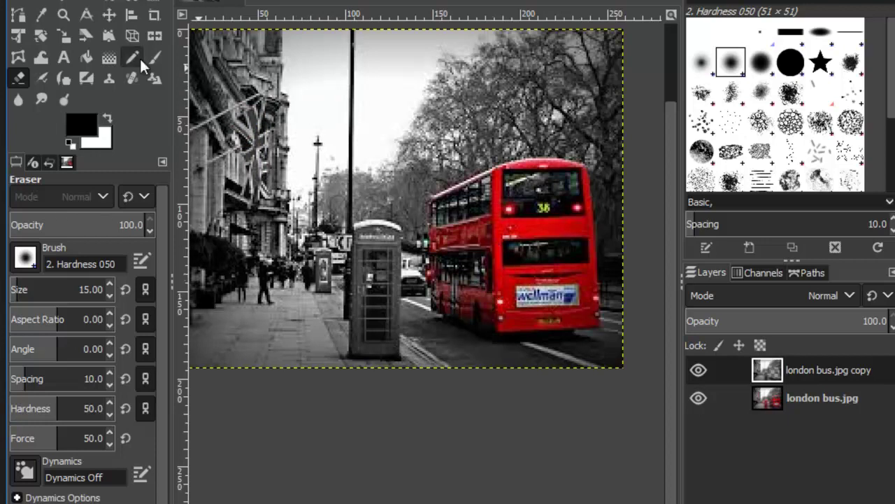
Export the selective-colour image as a PNG file with the default export options.
{"action": "key", "text": "alt+f"}
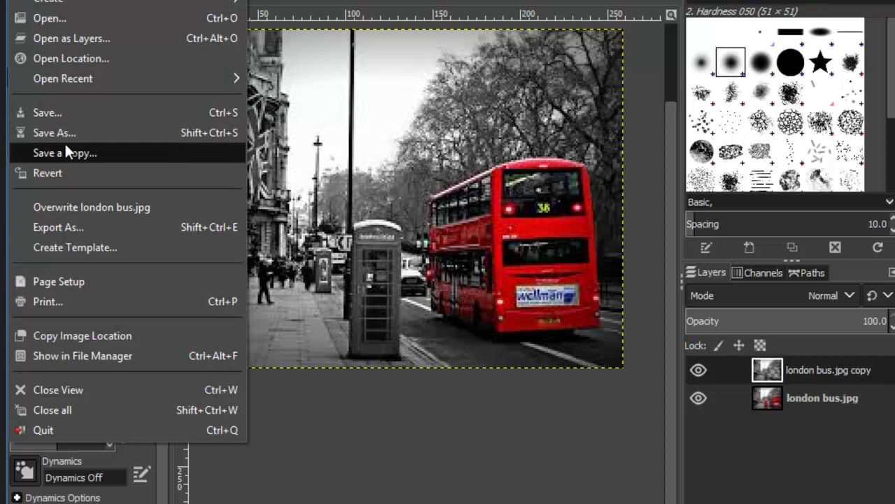
{"action": "left_click", "coordinate": [48, 221]}
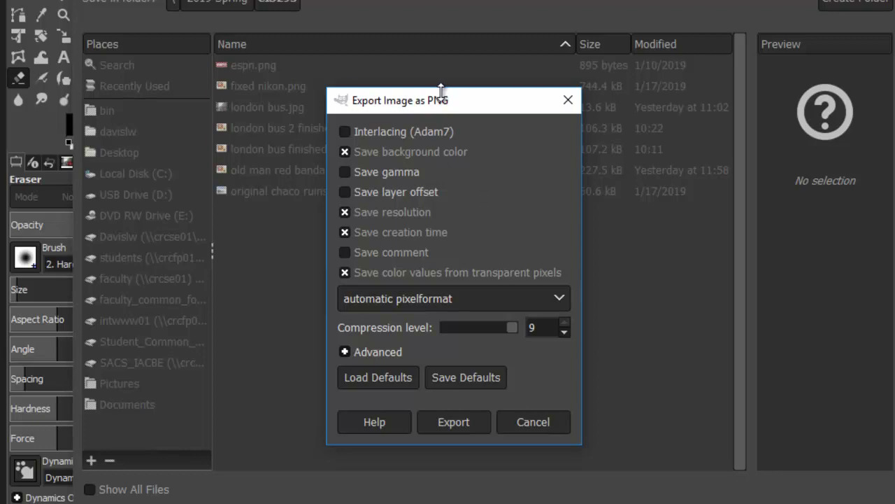
{"action": "left_click", "coordinate": [456, 420]}
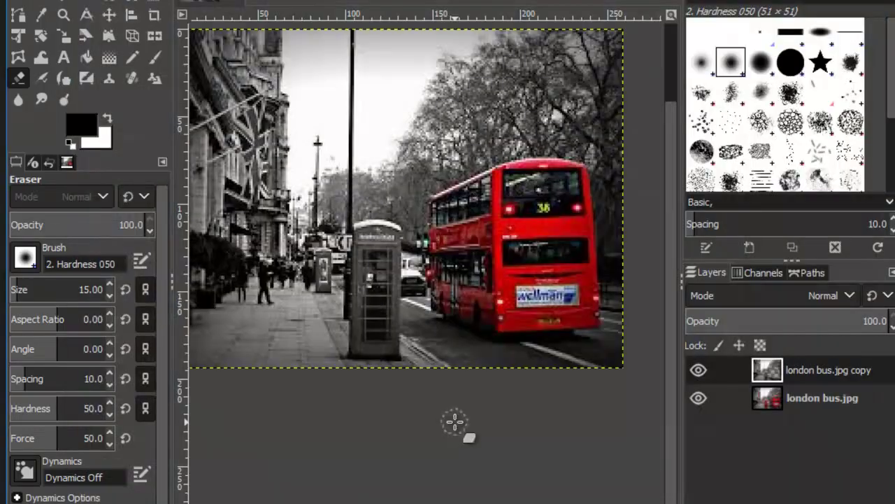